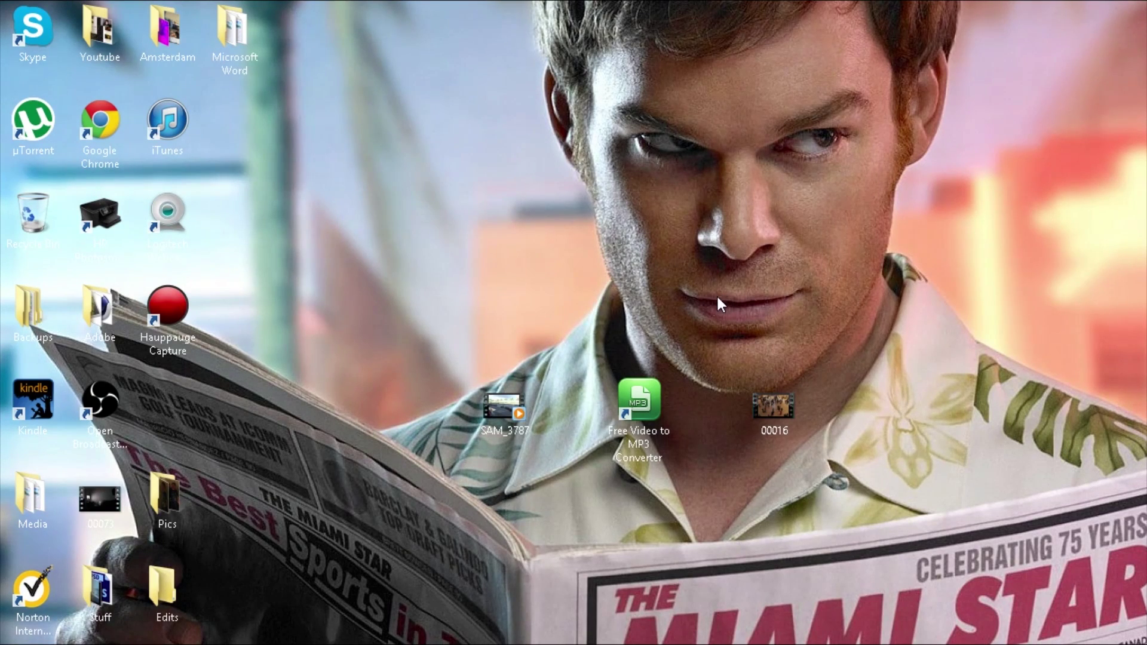
Launch Free Video to MP3 Converter and move it top-left, uncovering the 00016 clip
double_click(647, 394)
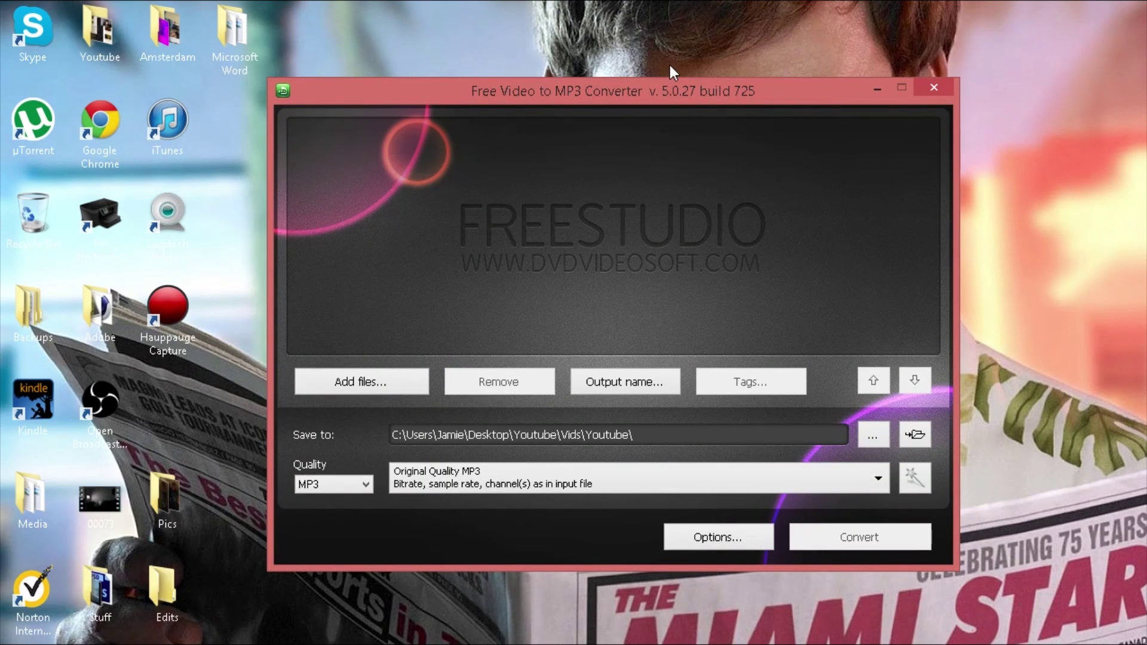
mouse_move(708, 87)
left_mouse_down()
mouse_move(439, 11)
mouse_move(459, 13)
left_mouse_up()
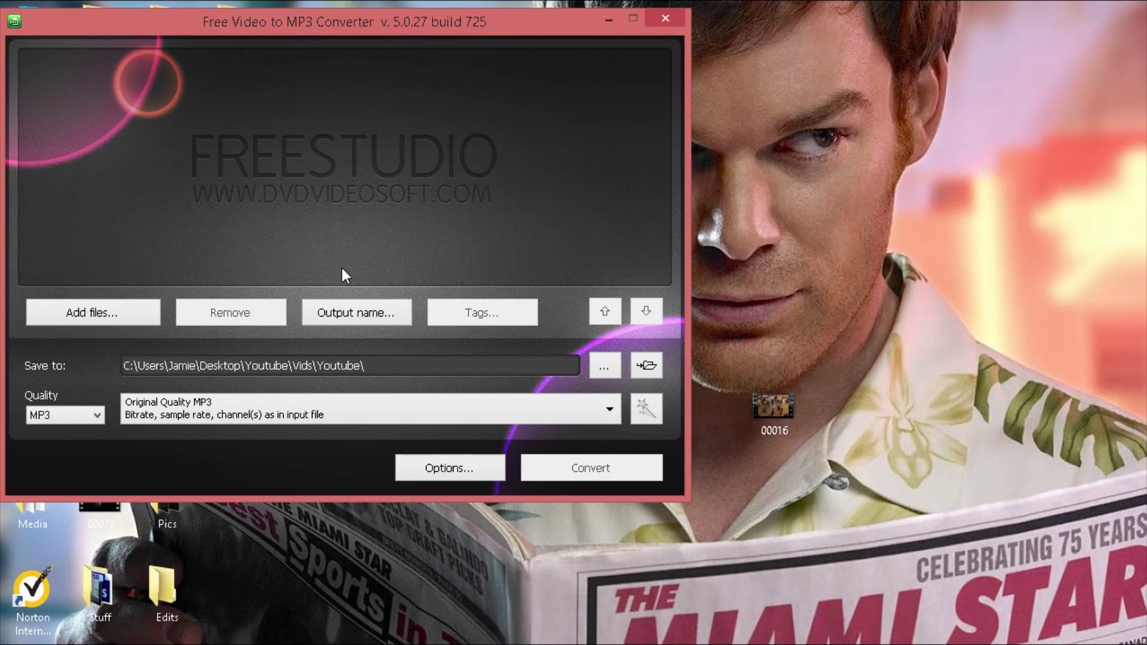
Add the 00016 clip from the desktop to the converter's file list
left_click_drag(794, 400, 511, 232)
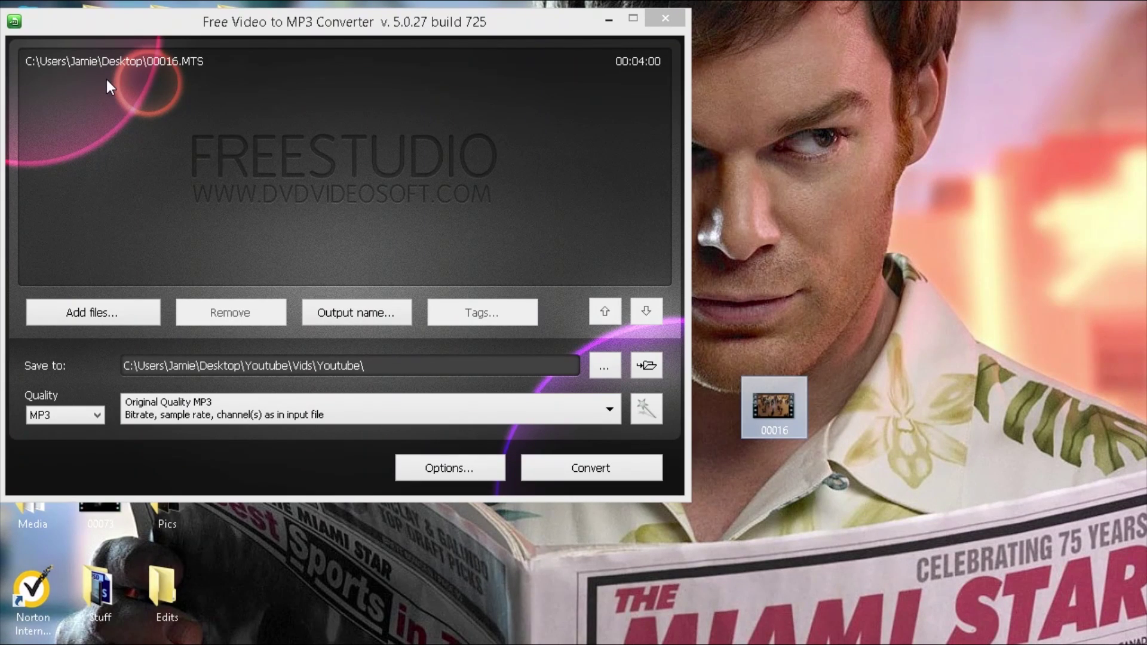
Start converting 00016.MTS to MP3 and follow the conversion progress window
left_click(588, 468)
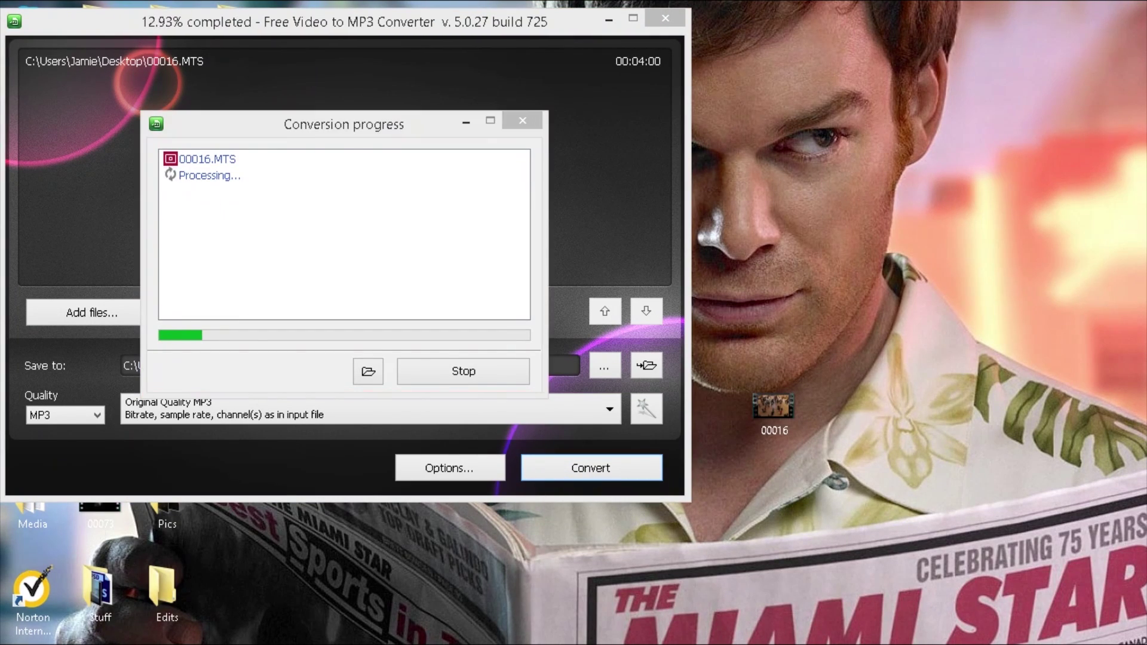
left_click(489, 329)
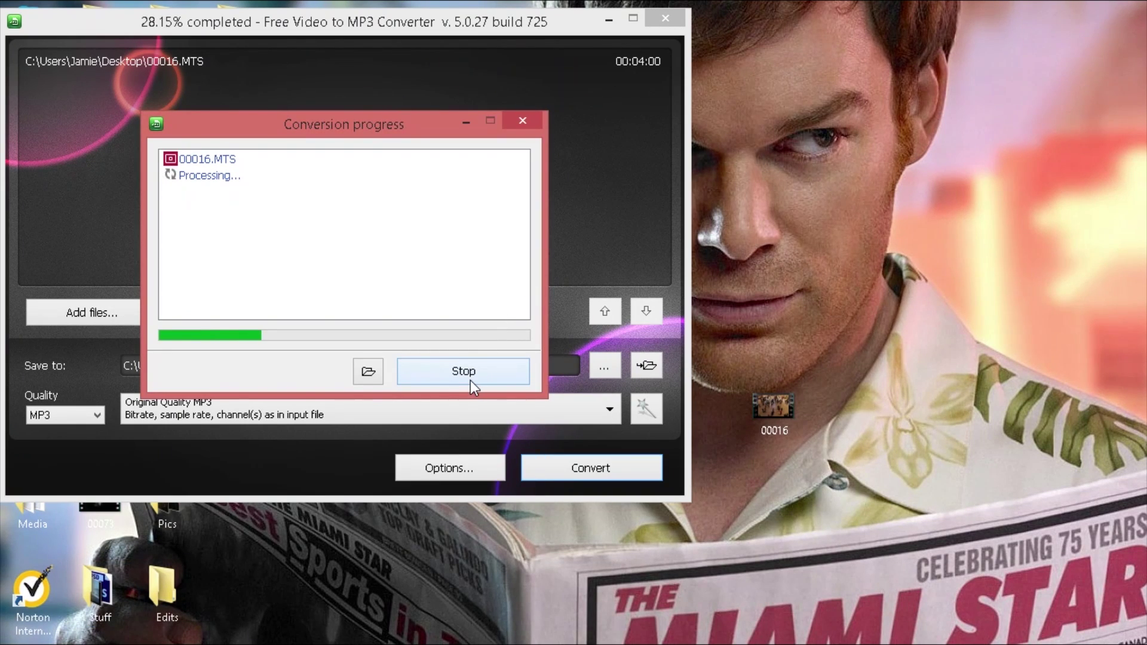
left_click(471, 381)
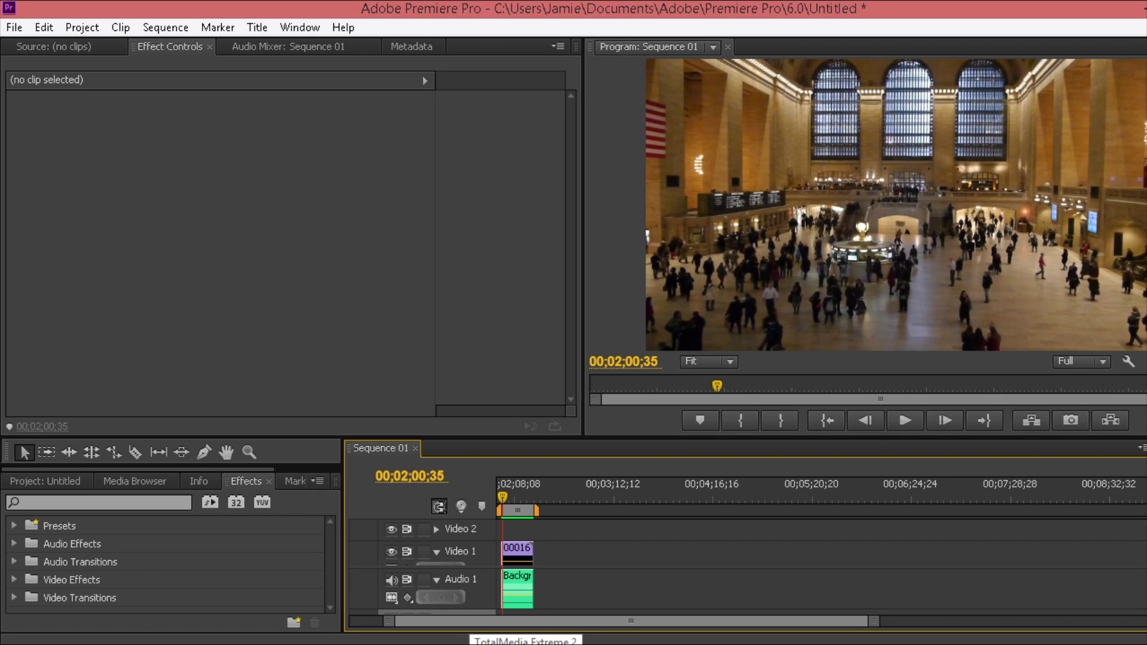
Place 00016.MTS from the Project panel onto Video 1, after the existing short clip
mouse_move(526, 642)
left_mouse_down()
mouse_move(615, 562)
mouse_move(608, 554)
left_mouse_up()
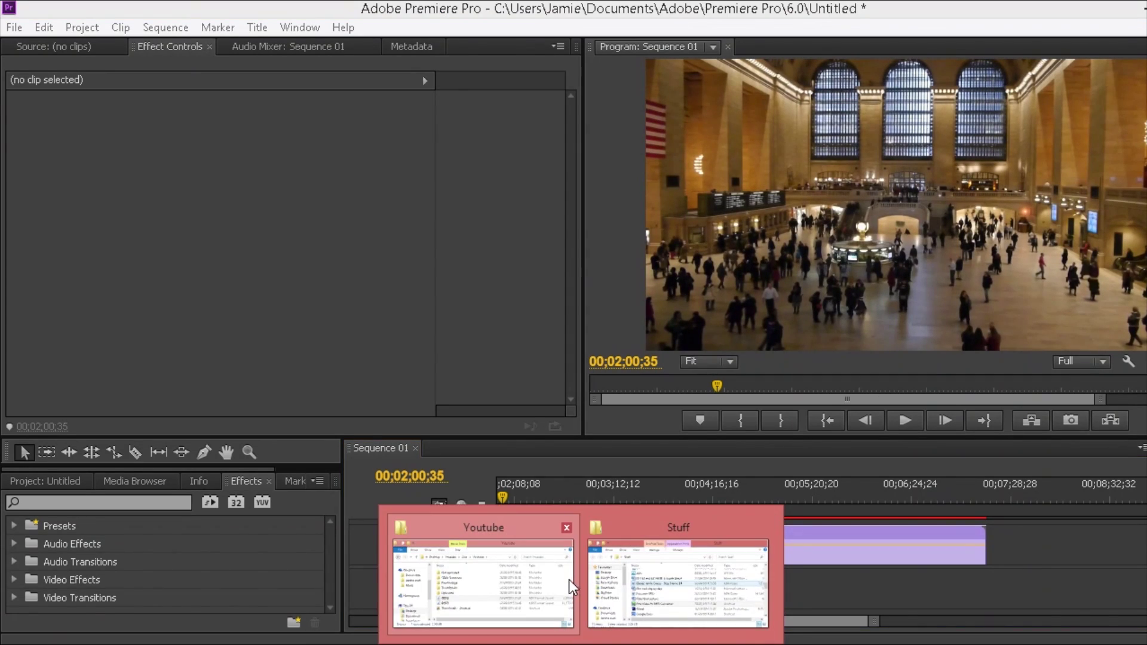
Drop 00016.mp3 from the Youtube folder onto Audio 1, beneath the 00016.MTS video
left_click(570, 581)
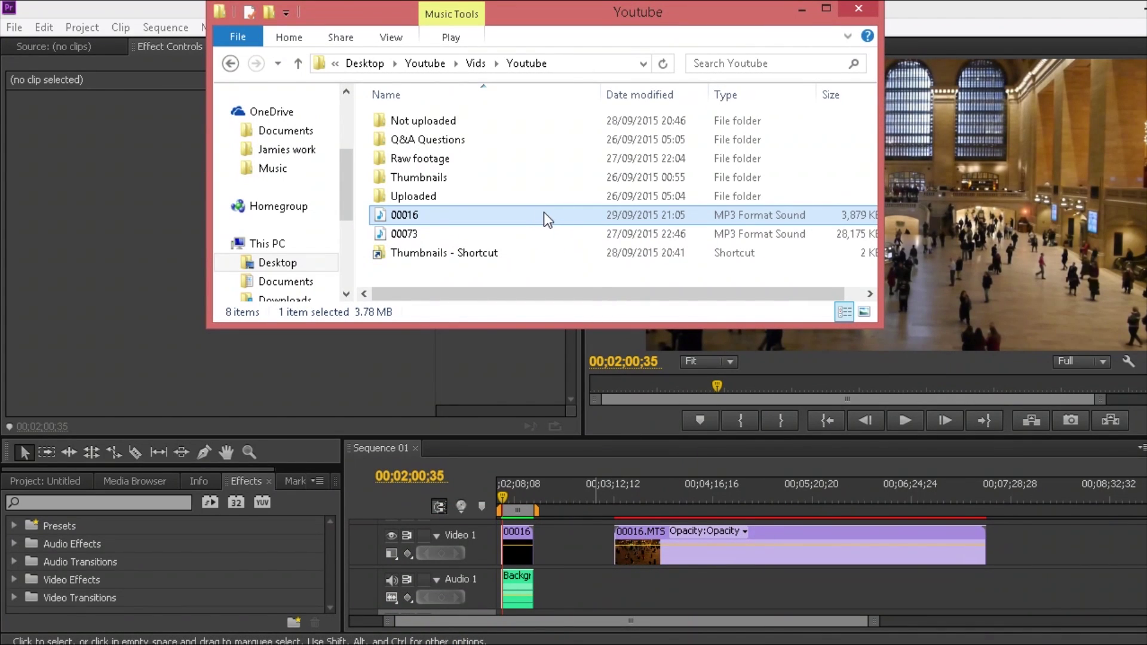
mouse_move(532, 216)
left_mouse_down()
mouse_move(632, 574)
mouse_move(617, 574)
left_mouse_up()
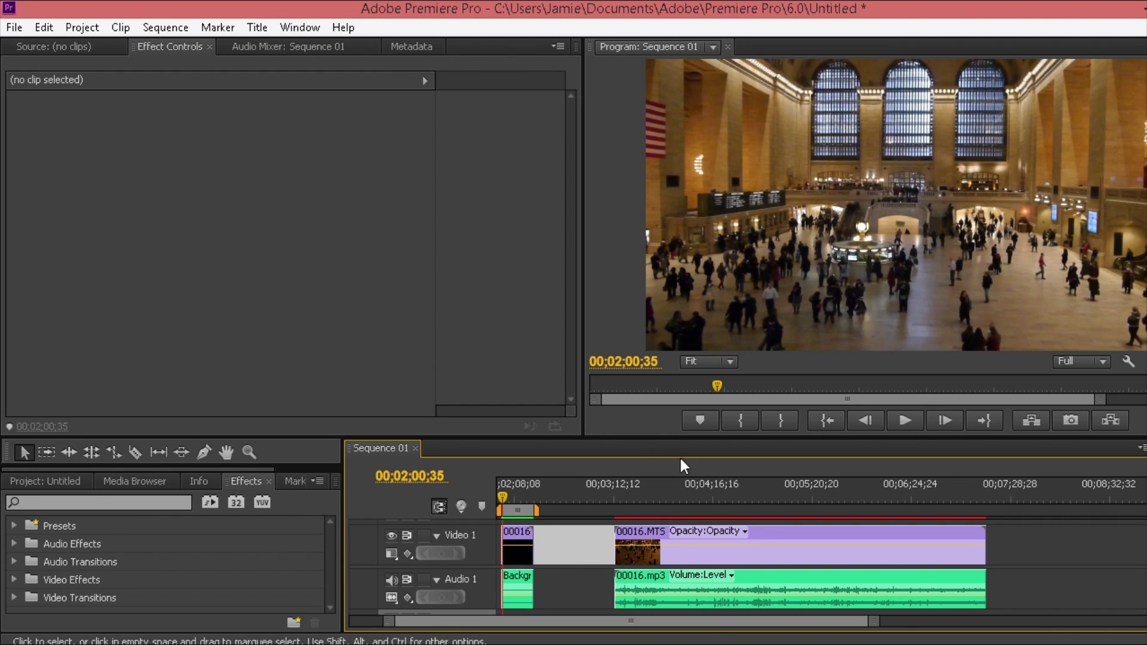
Play the sequence from about 00;03;16 to hear the new audio, then stop
left_click_drag(604, 486, 617, 487)
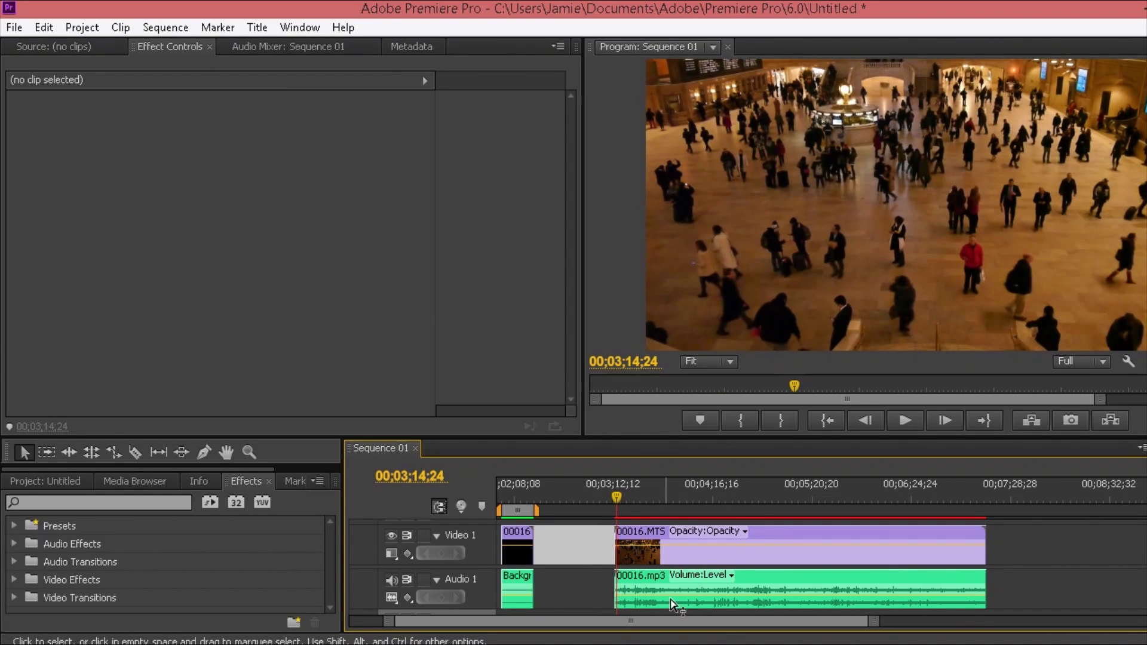
key("space")
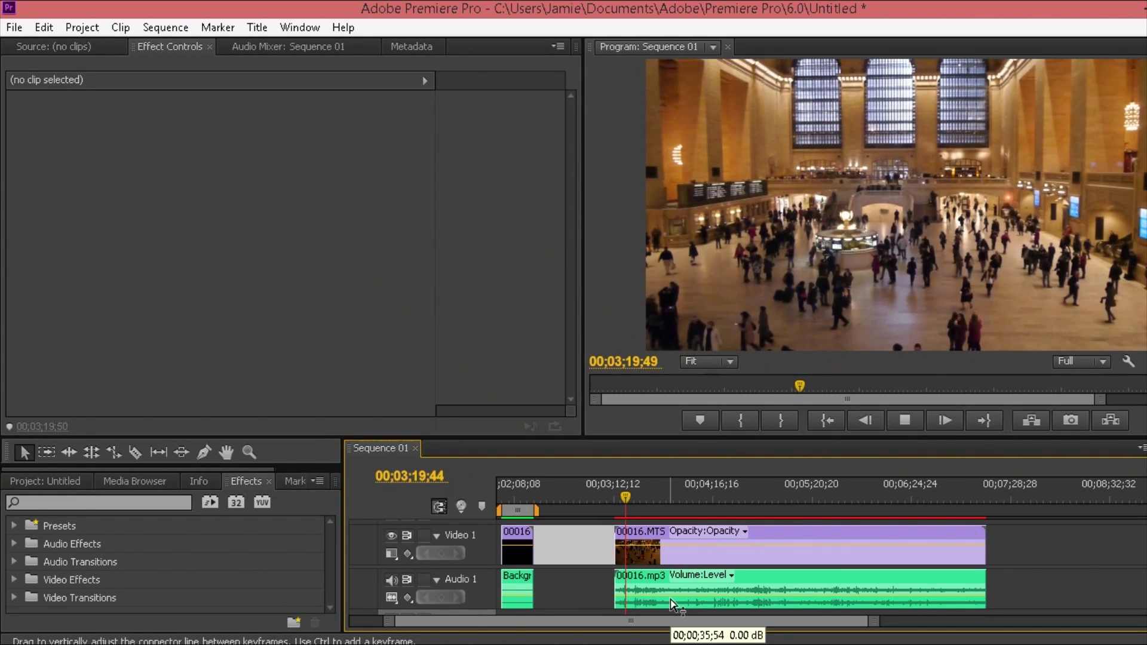
key("space")
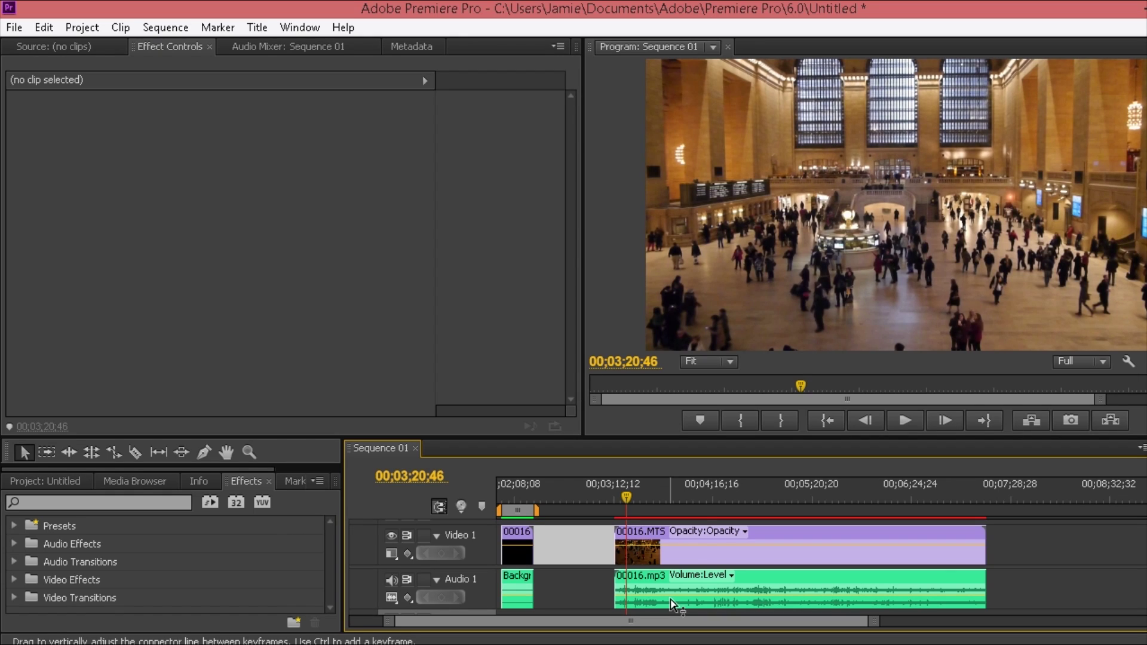
Select the 00016.mp3 clip to show its Volume, Channel Volume and Panner effects
left_click(672, 604)
scroll(790, 588, "down", 2)
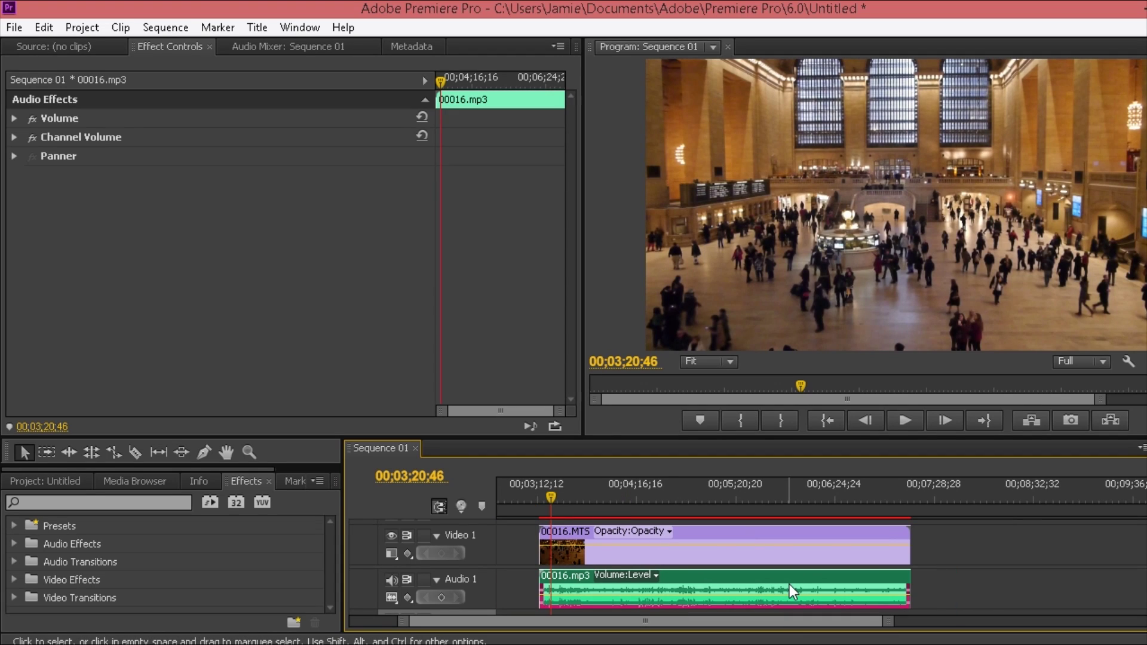